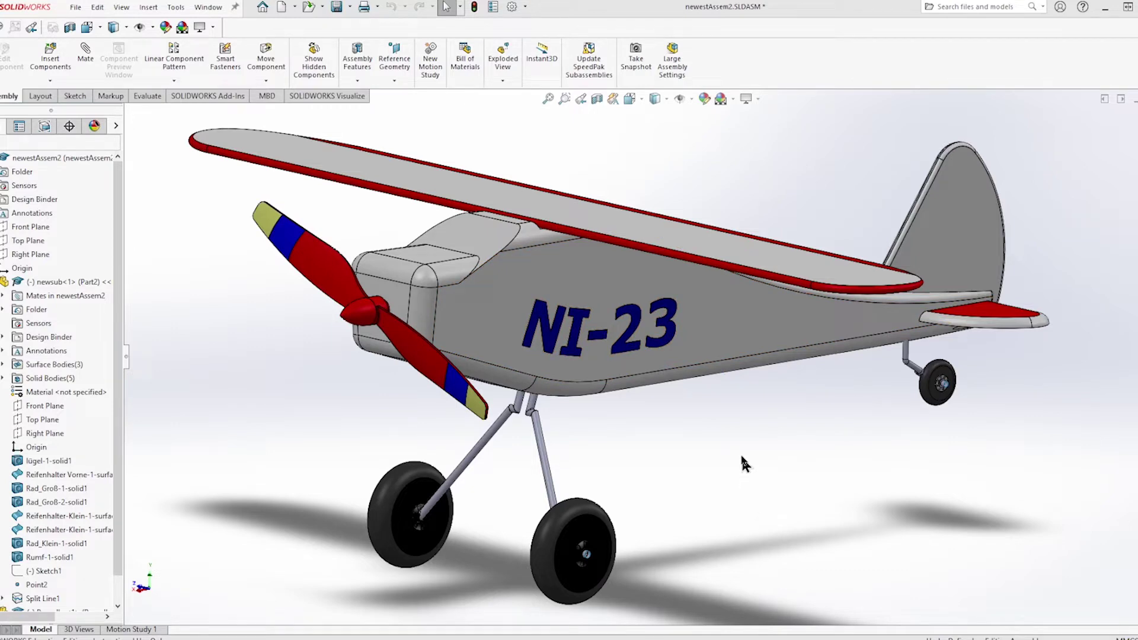
- Tile the open document windows and switch to the Assem1 assembly at full size
{"action": "key", "text": "s"}
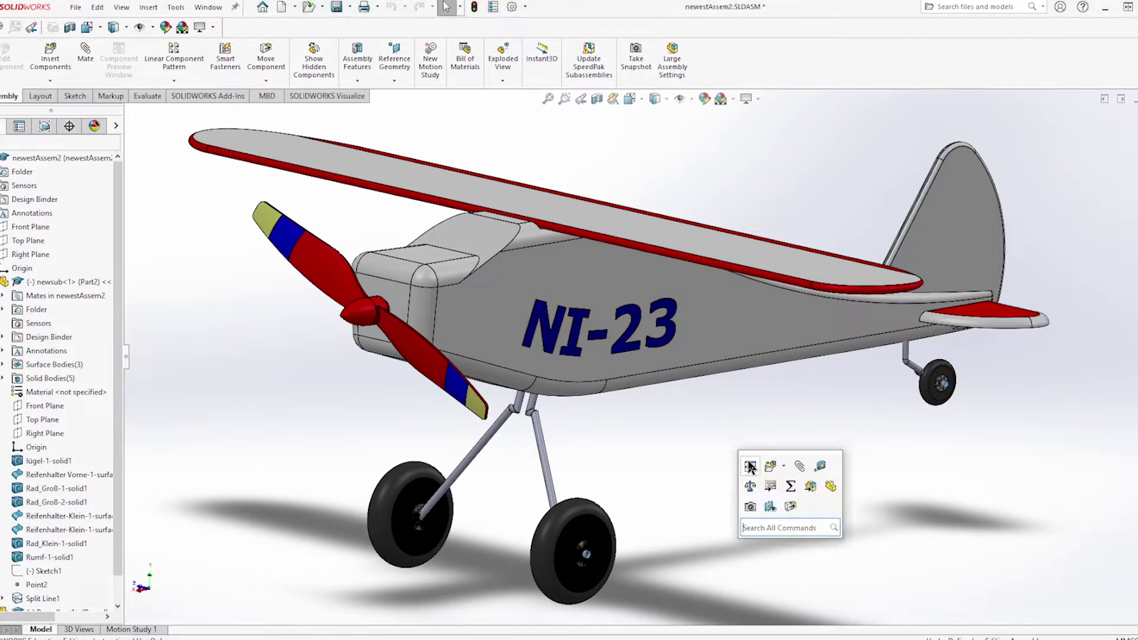
{"action": "left_click", "coordinate": [749, 465]}
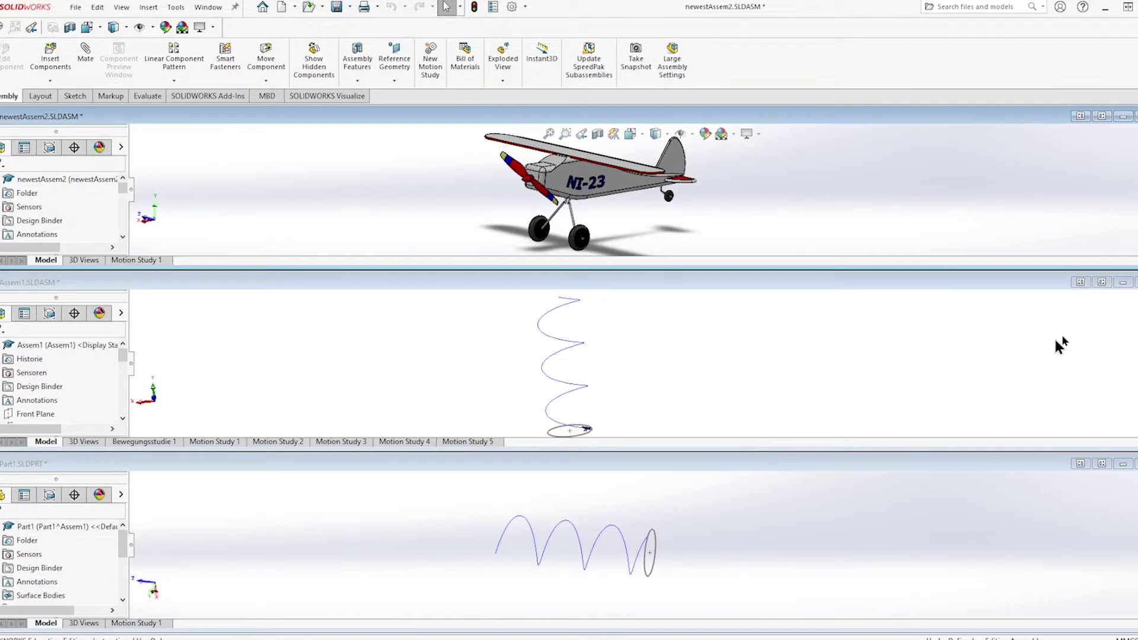
{"action": "double_click", "coordinate": [1132, 284]}
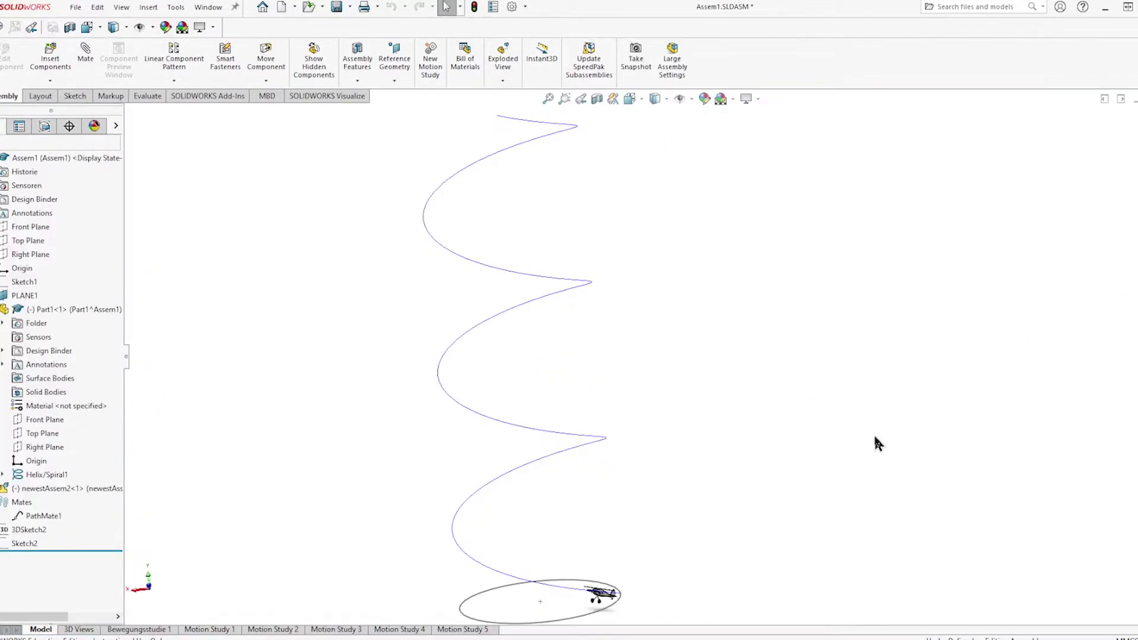
- Examine the helical flight path, its base circle and the airplane positioned at the start of the path
{"action": "mouse_move", "coordinate": [790, 482]}
{"action": "middle_mouse_down"}
{"action": "mouse_move", "coordinate": [794, 490]}
{"action": "mouse_move", "coordinate": [759, 489]}
{"action": "middle_mouse_up"}
{"action": "scroll", "coordinate": [465, 424], "scroll_direction": "down", "scroll_amount": 8}
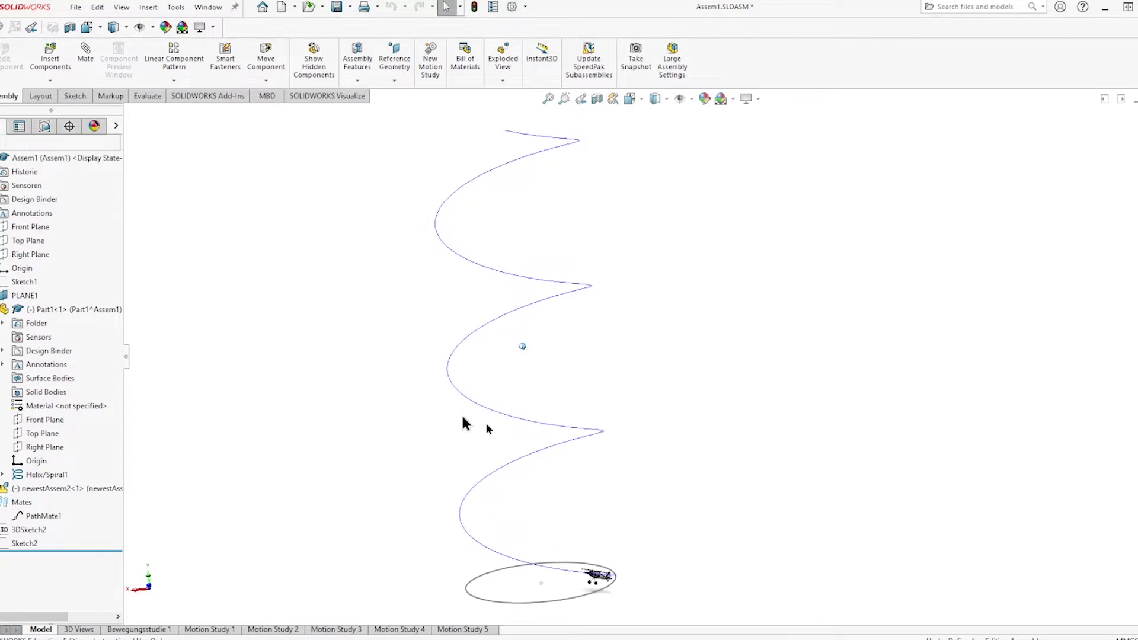
{"action": "scroll", "coordinate": [711, 499], "scroll_direction": "down", "scroll_amount": 4}
{"action": "scroll", "coordinate": [604, 374], "scroll_direction": "up", "scroll_amount": 1}
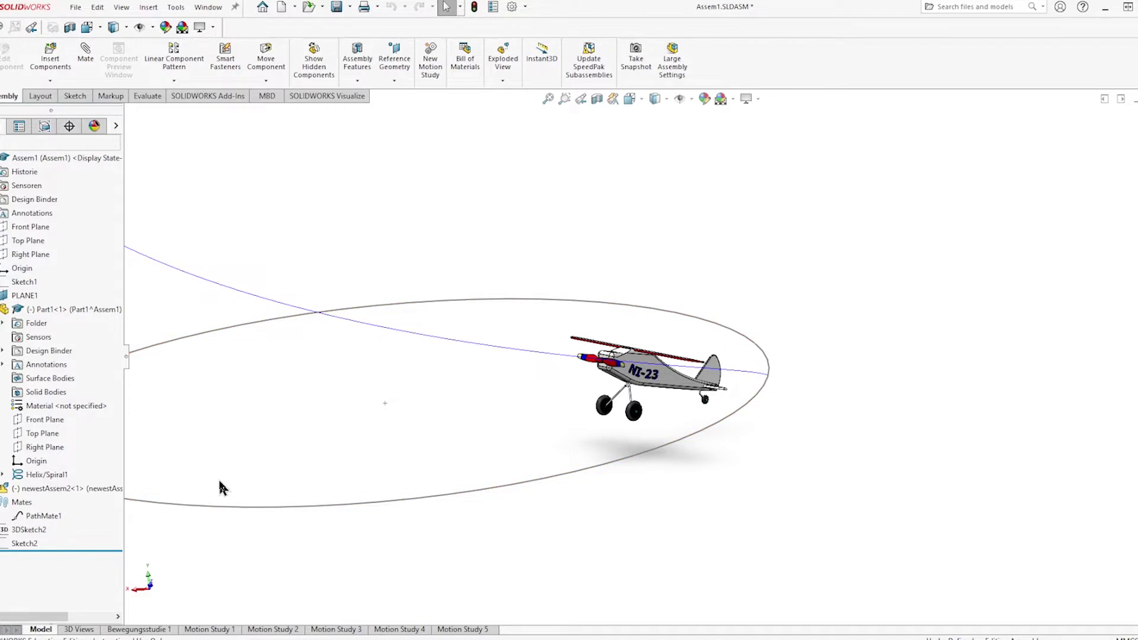
{"action": "middle_click_drag", "start_coordinate": [220, 487], "coordinate": [521, 386]}
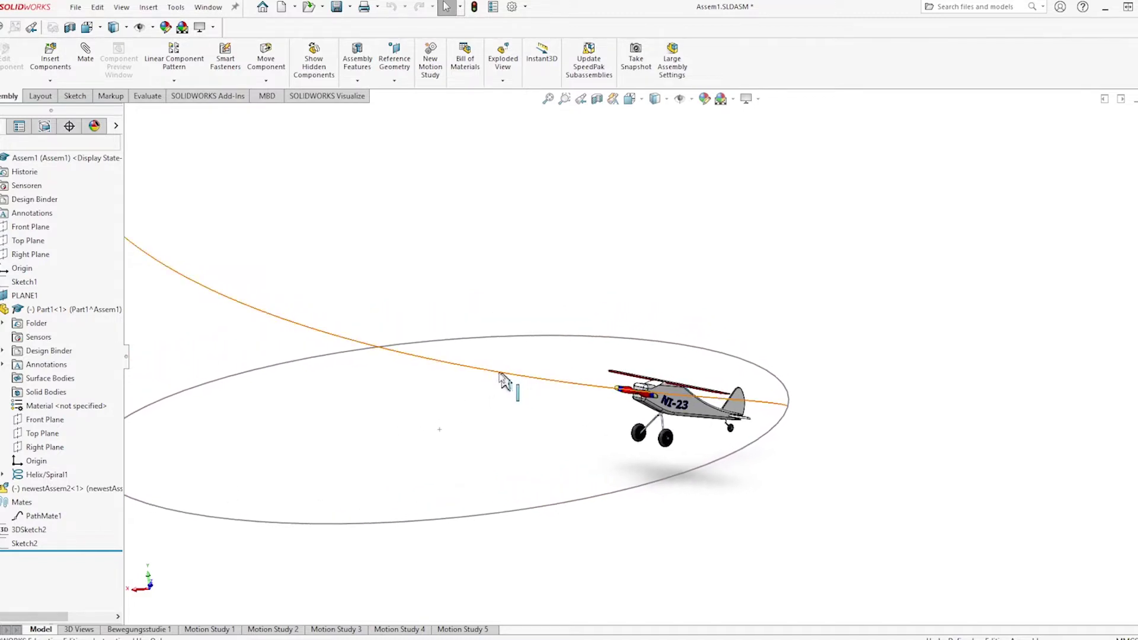
{"action": "scroll", "coordinate": [490, 432], "scroll_direction": "up", "scroll_amount": 6}
{"action": "scroll", "coordinate": [490, 432], "scroll_direction": "up", "scroll_amount": 4}
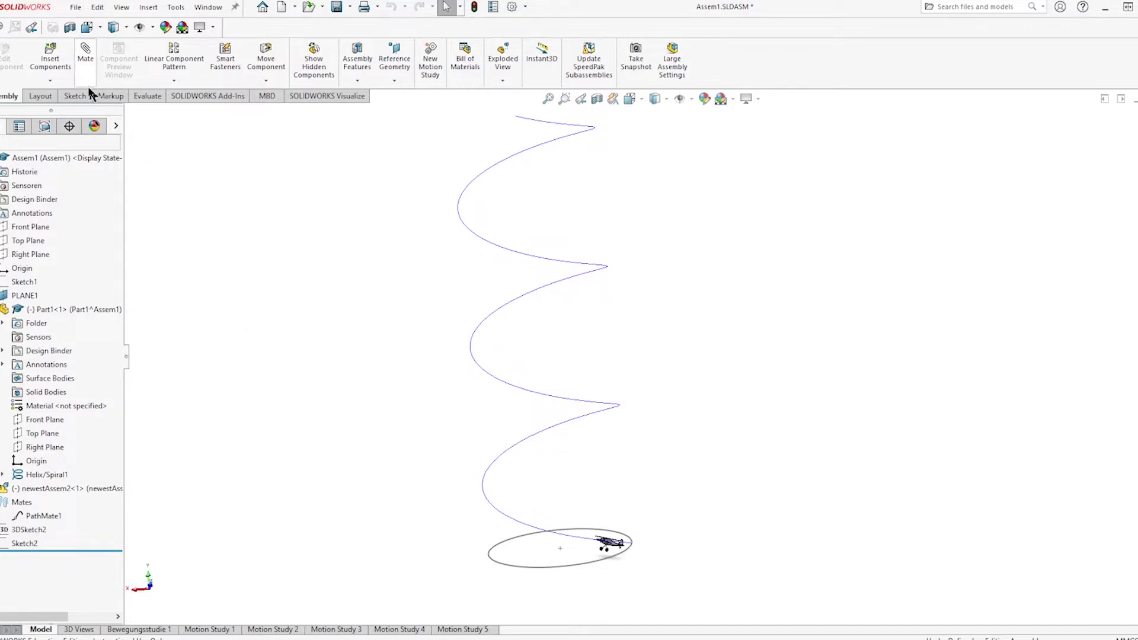
- Hide the Part1 component and show 3DSketch2, the helical path sketch
{"action": "left_click", "coordinate": [75, 96]}
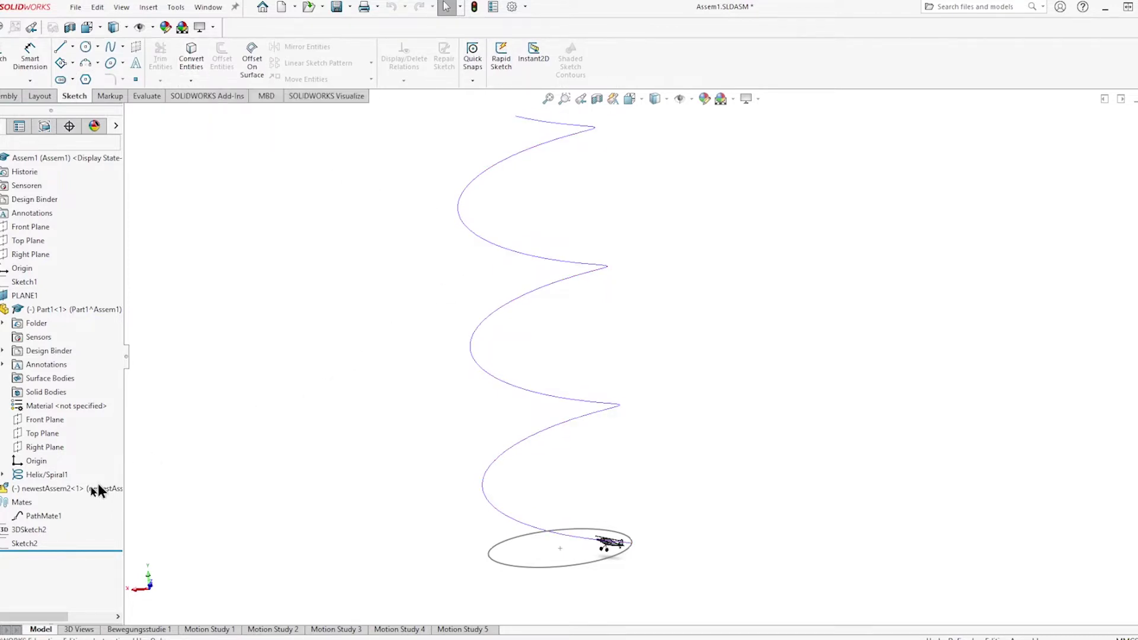
{"action": "left_click", "coordinate": [40, 529]}
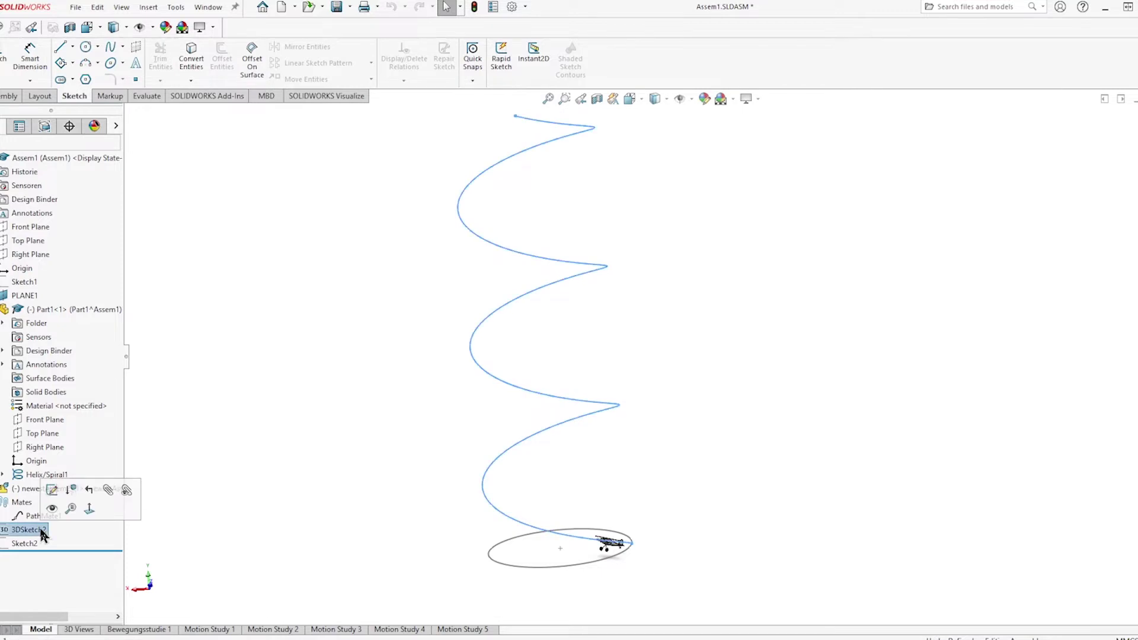
{"action": "left_click", "coordinate": [224, 451]}
{"action": "right_click", "coordinate": [68, 312]}
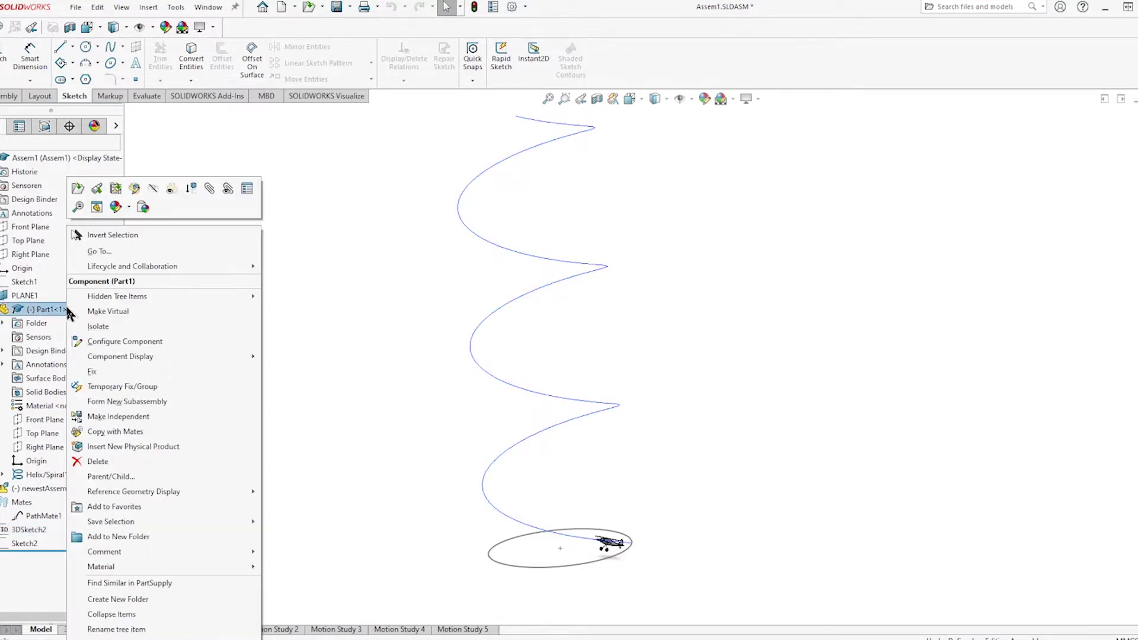
{"action": "left_click", "coordinate": [154, 192]}
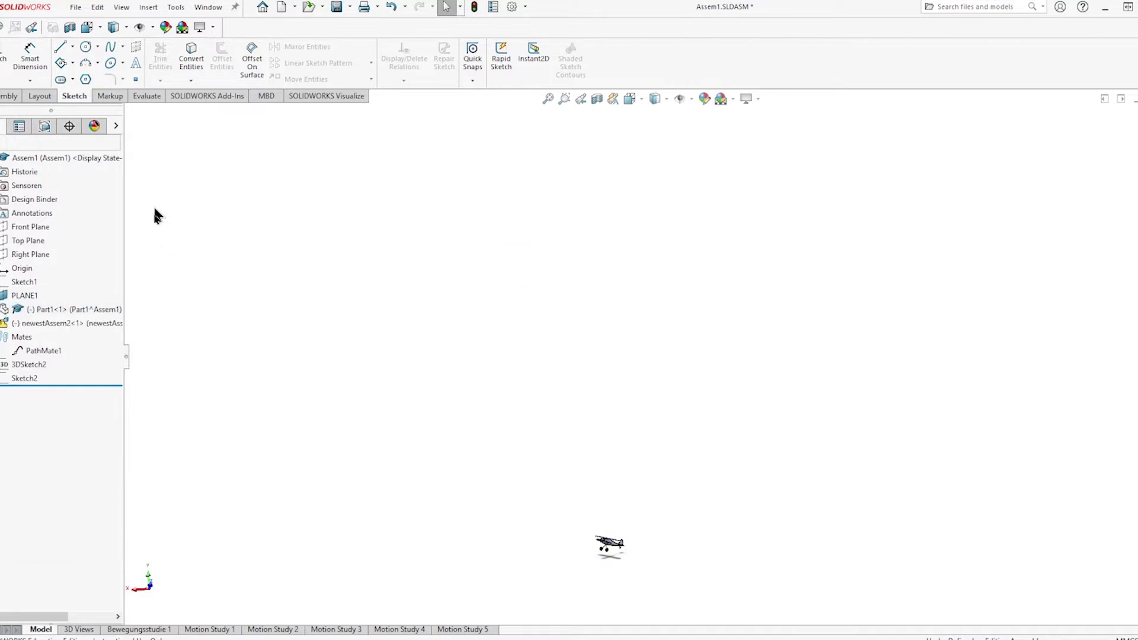
{"action": "right_click", "coordinate": [23, 367]}
{"action": "left_click", "coordinate": [52, 350]}
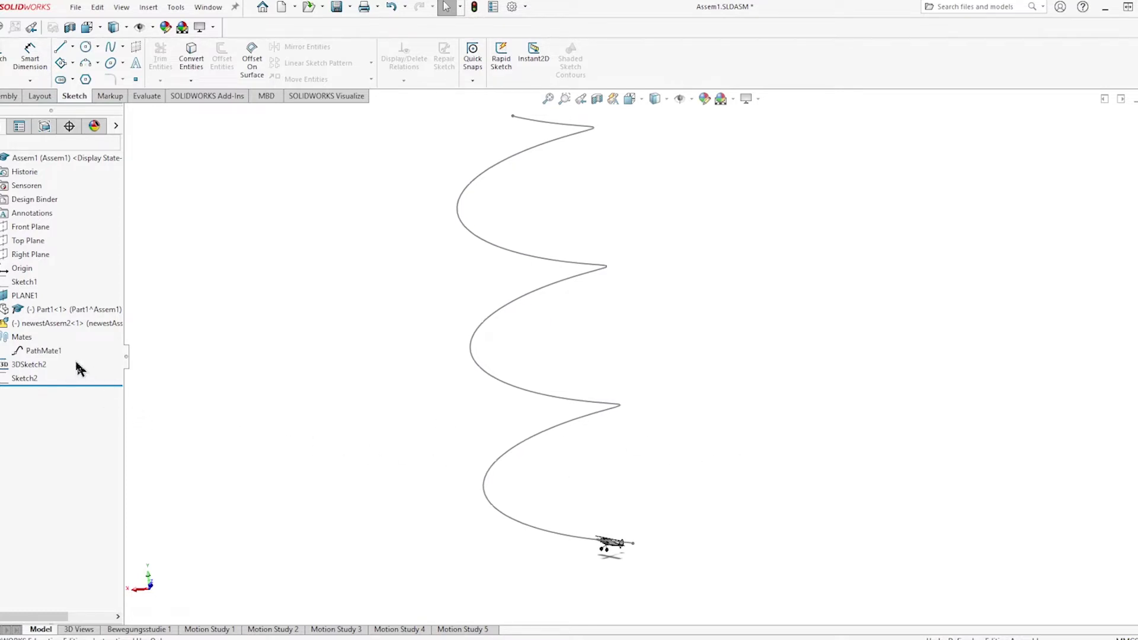
- Open PathMate1 for editing and examine its vertex and path selections, Pitch/Yaw Control, Roll Control and up vector around the airplane
{"action": "right_click", "coordinate": [45, 355]}
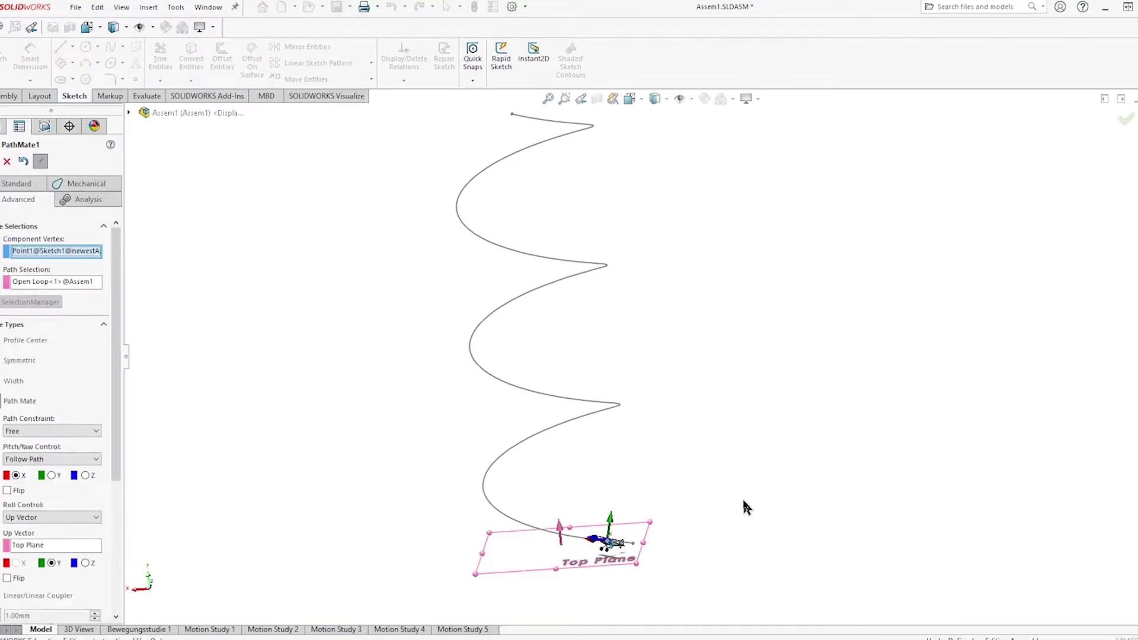
{"action": "scroll", "coordinate": [735, 502], "scroll_direction": "down", "scroll_amount": 3}
{"action": "scroll", "coordinate": [511, 478], "scroll_direction": "down", "scroll_amount": 10}
{"action": "middle_click_drag", "start_coordinate": [512, 475], "coordinate": [511, 499]}
{"action": "middle_click_drag", "start_coordinate": [148, 311], "coordinate": [188, 458]}
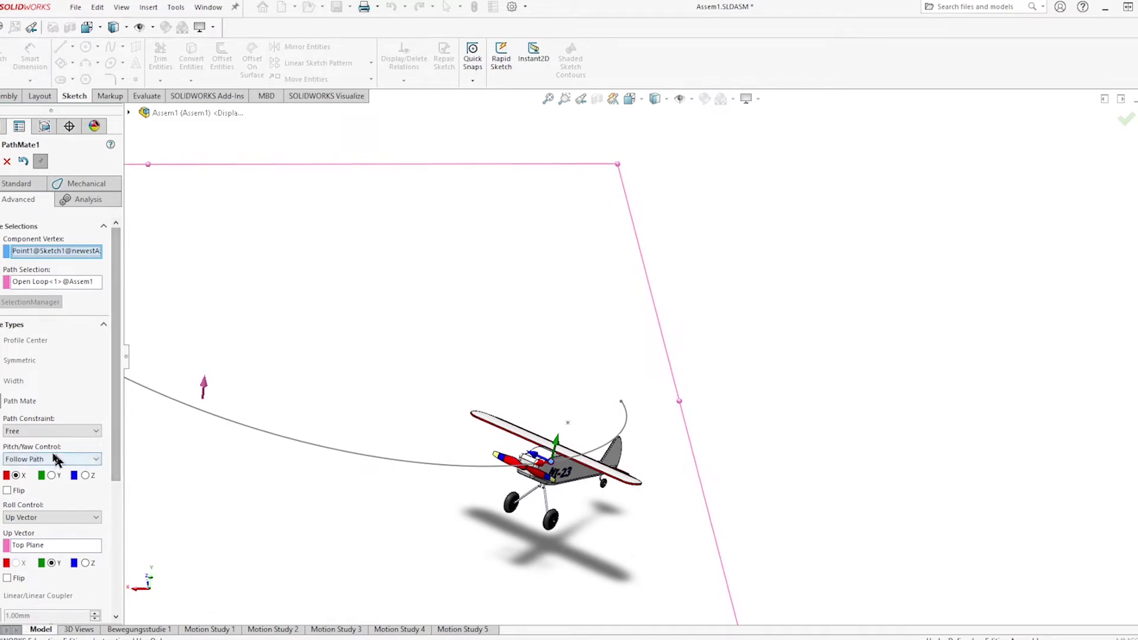
{"action": "mouse_move", "coordinate": [368, 462]}
{"action": "middle_mouse_down"}
{"action": "mouse_move", "coordinate": [551, 436]}
{"action": "mouse_move", "coordinate": [520, 396]}
{"action": "mouse_move", "coordinate": [539, 400]}
{"action": "middle_mouse_up"}
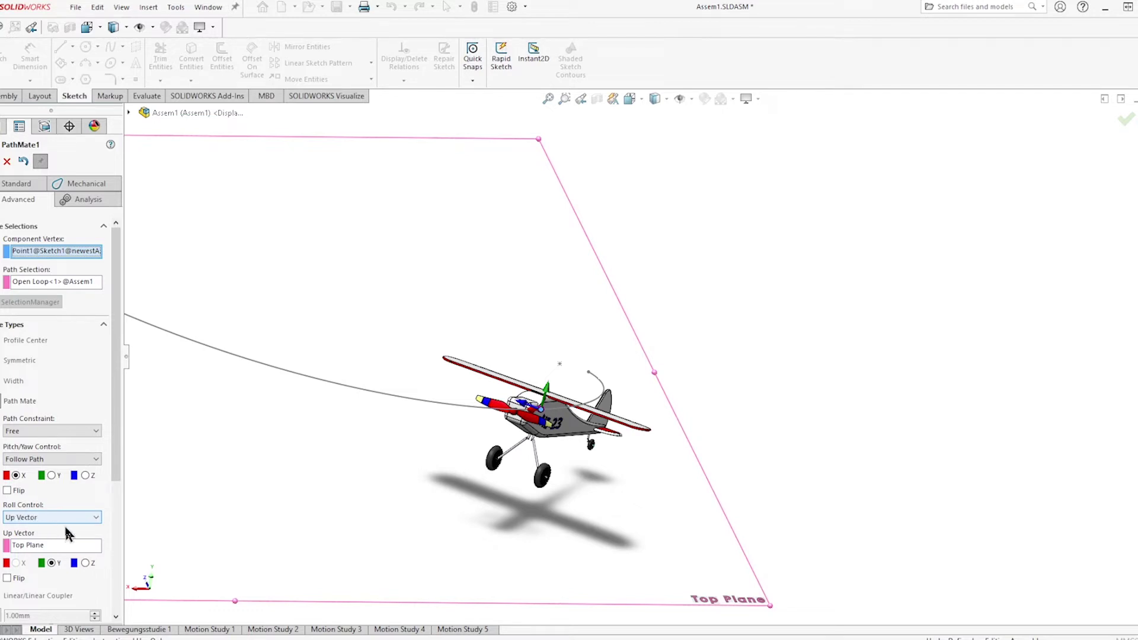
{"action": "left_click", "coordinate": [52, 563]}
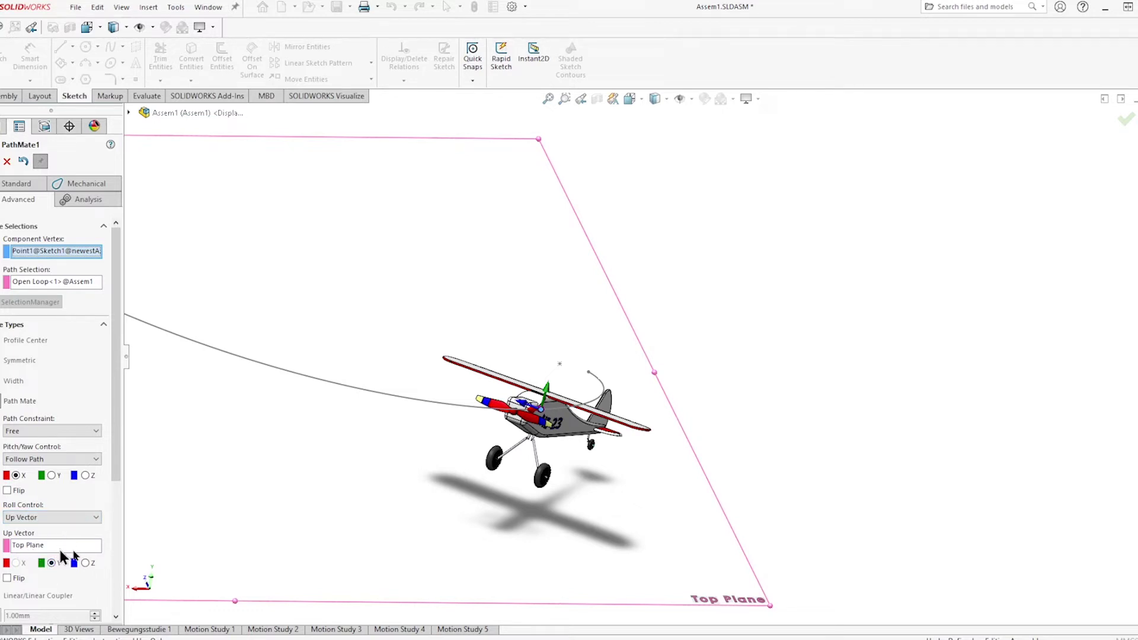
{"action": "middle_click_drag", "start_coordinate": [394, 344], "coordinate": [587, 397]}
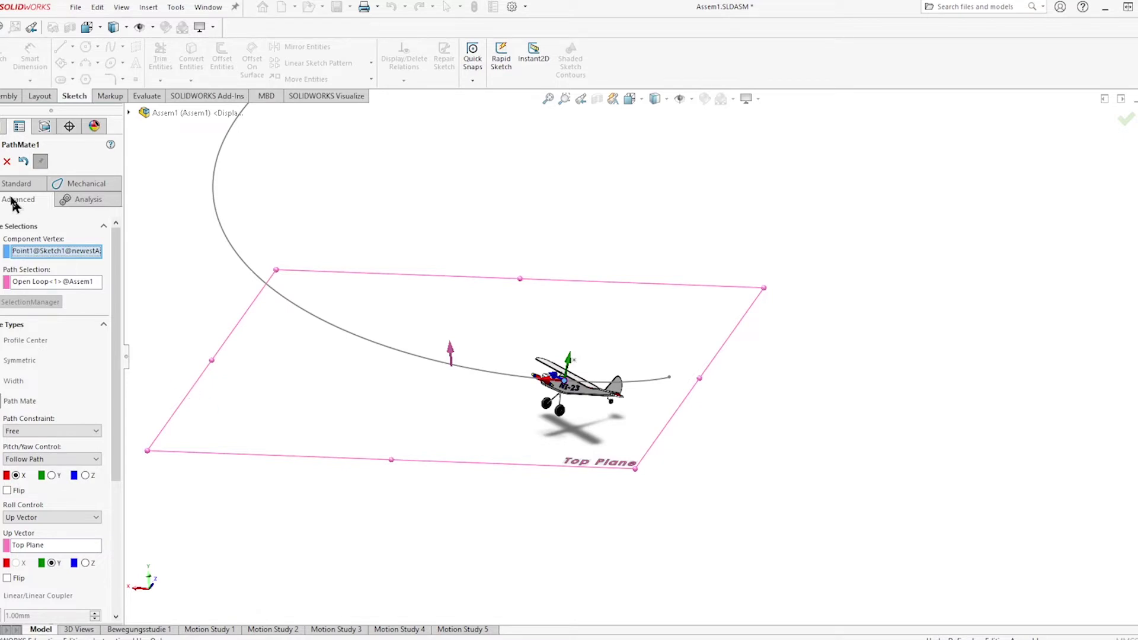
{"action": "left_click", "coordinate": [0, 161]}
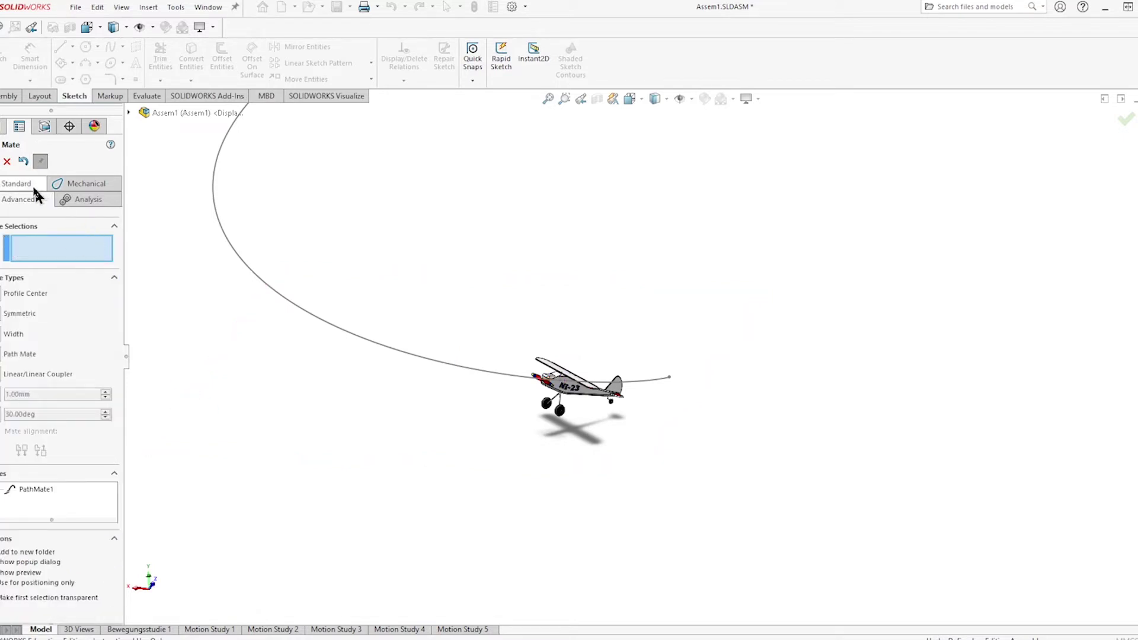
{"action": "left_click", "coordinate": [8, 161]}
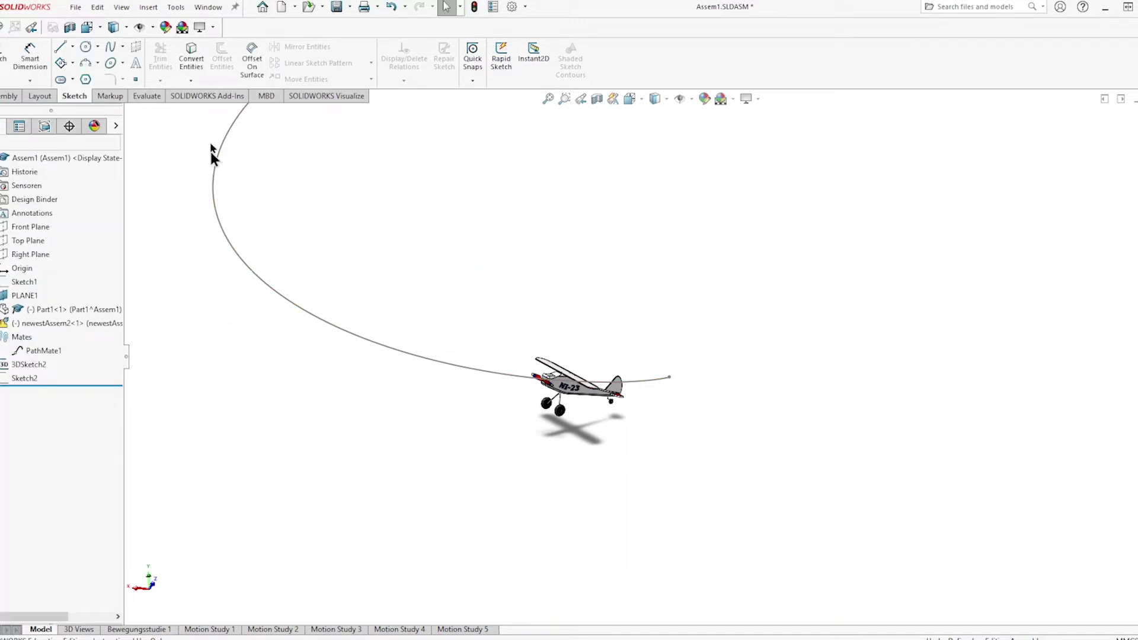
- Open Motion Study 5 with the SOLIDWORKS Motion add-in active and choose Motion Analysis as its study type
{"action": "left_click", "coordinate": [207, 104]}
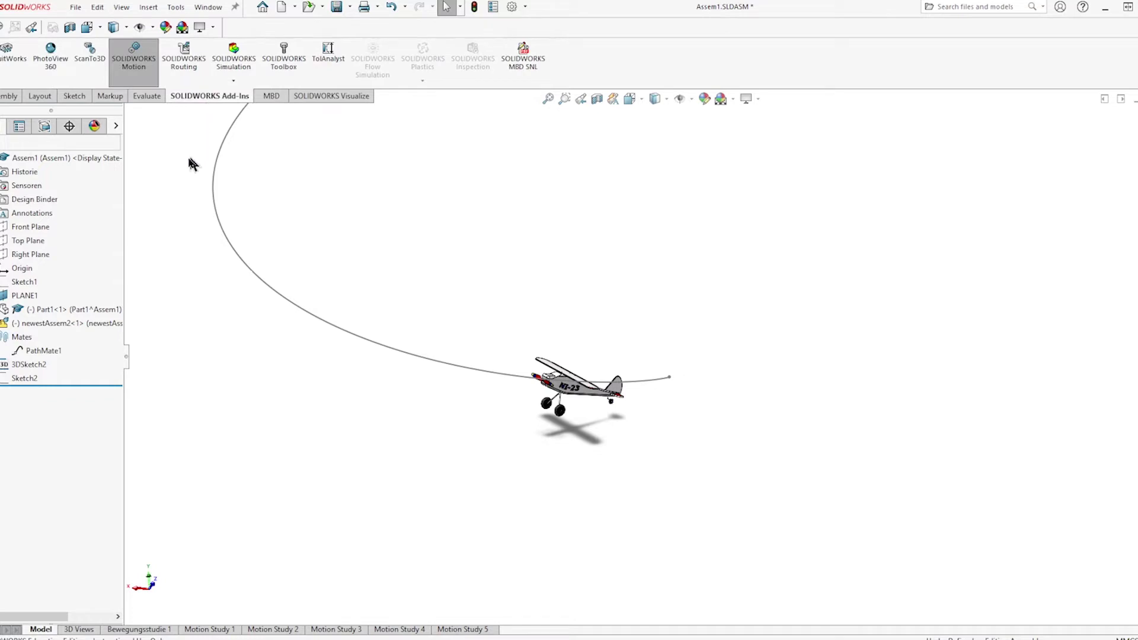
{"action": "left_click", "coordinate": [144, 70]}
{"action": "left_click", "coordinate": [457, 630]}
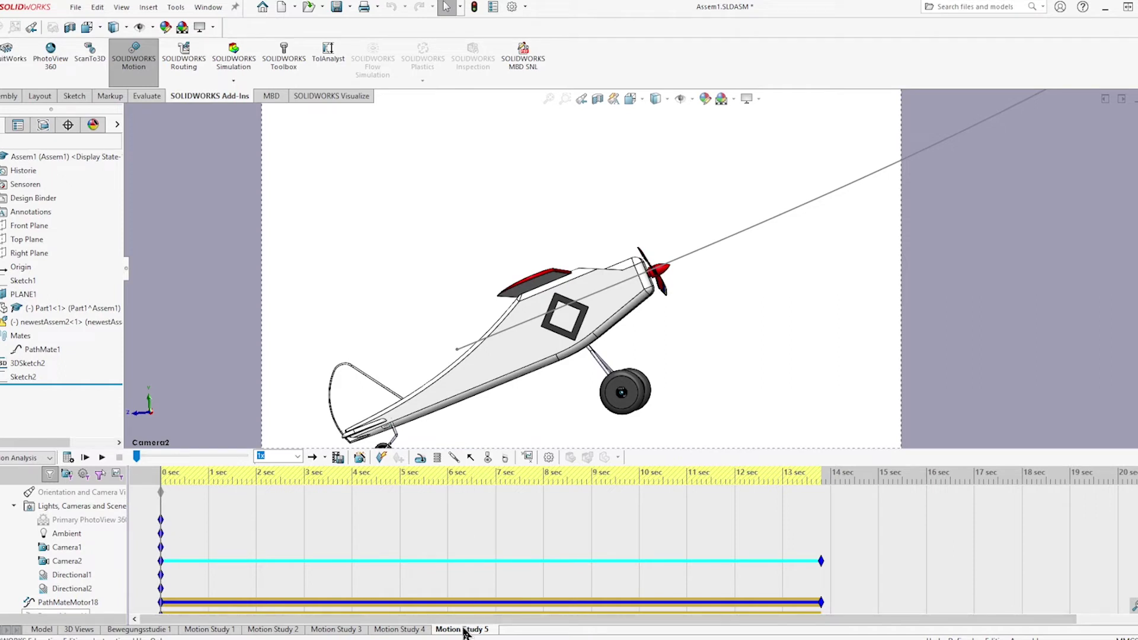
{"action": "left_click", "coordinate": [50, 459]}
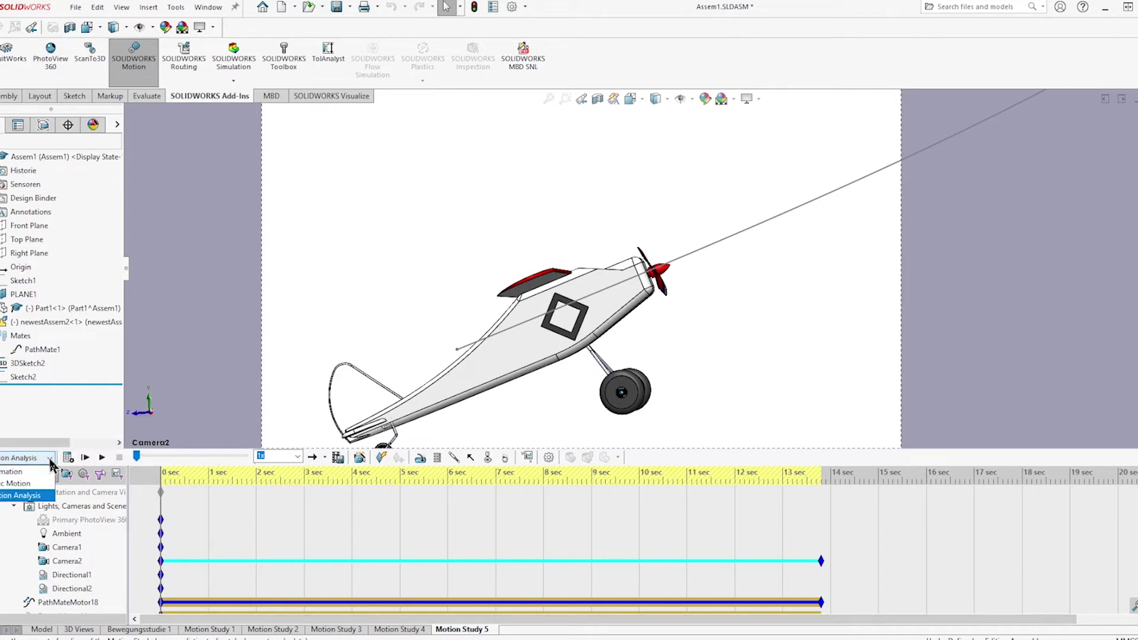
{"action": "left_click", "coordinate": [21, 498]}
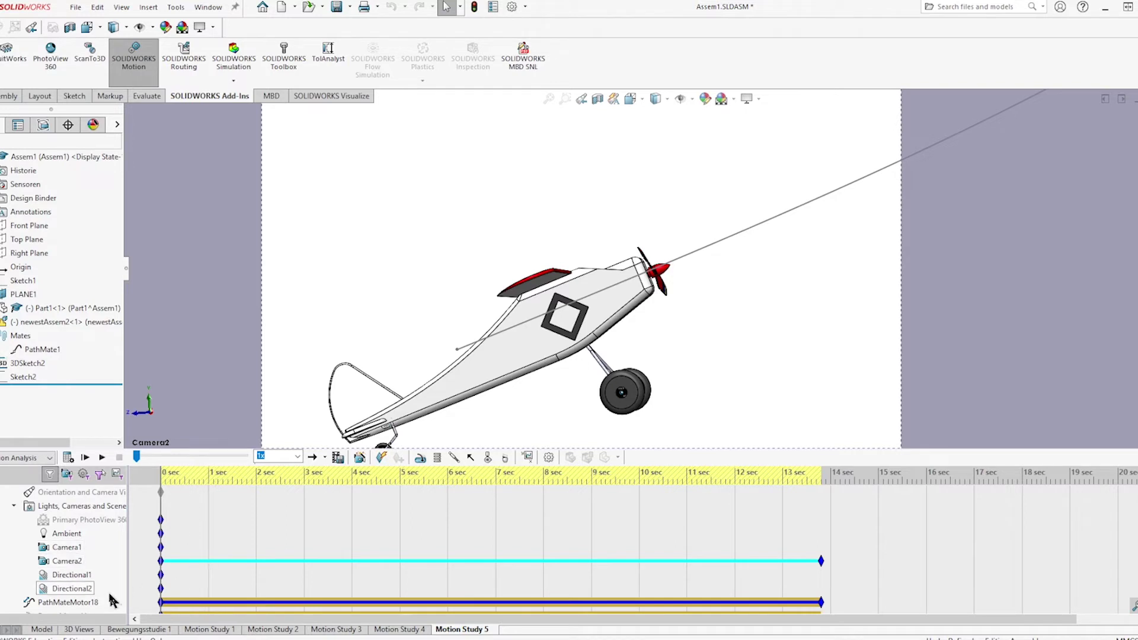
- Review the mate selection, motion type and speed of PathMateMotor18, and play back the motion study
{"action": "right_click", "coordinate": [81, 606]}
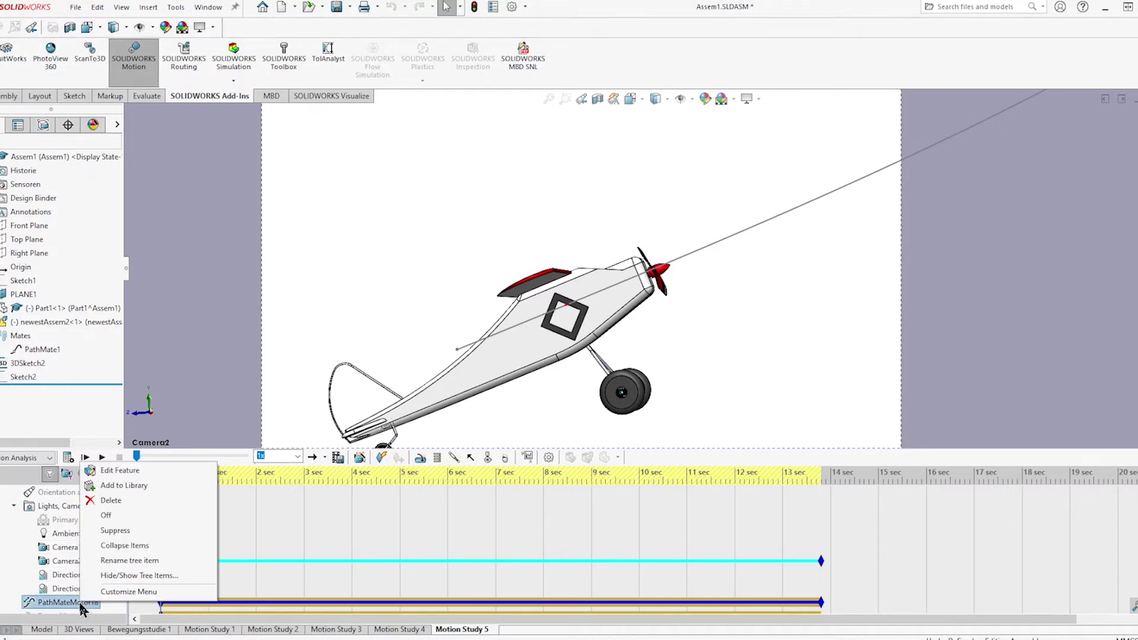
{"action": "left_click", "coordinate": [114, 471]}
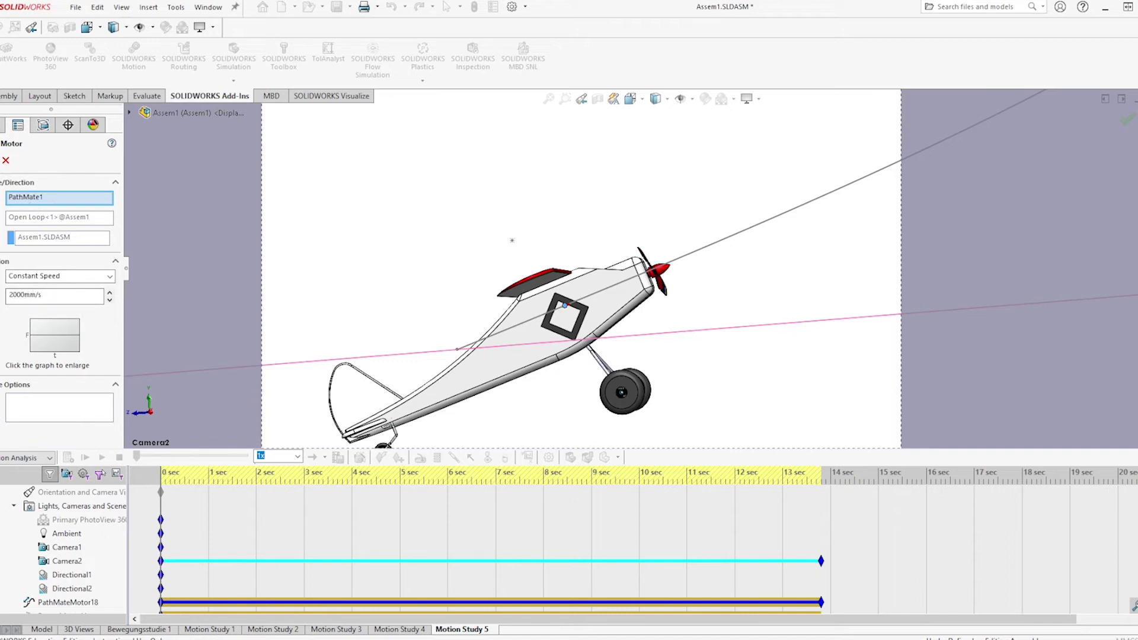
{"action": "key", "text": "Return"}
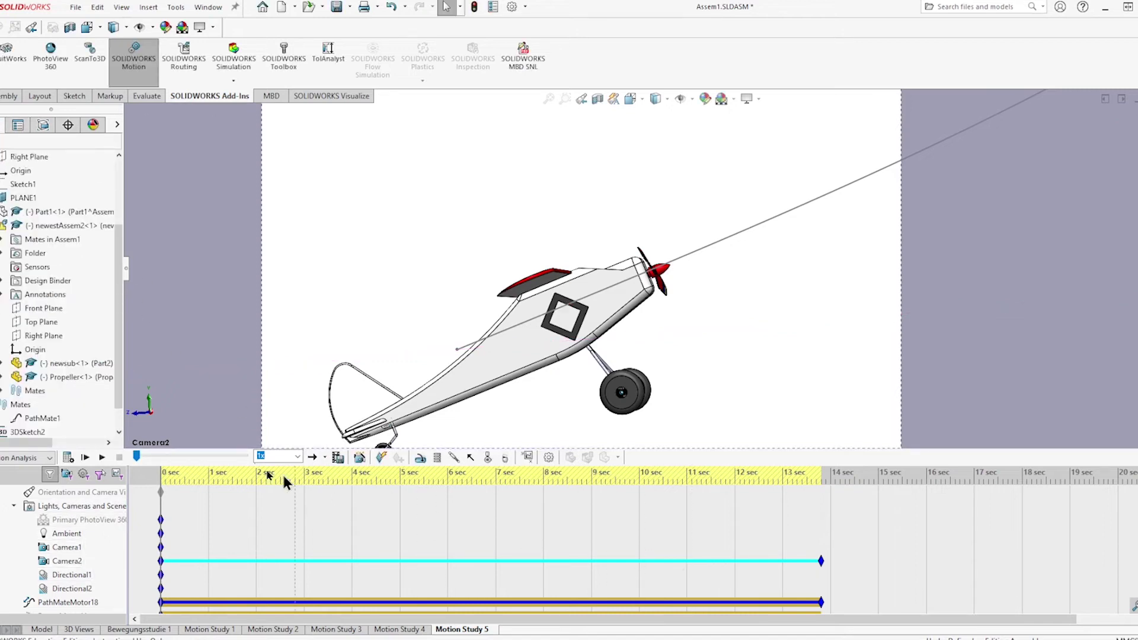
{"action": "left_click", "coordinate": [105, 458]}
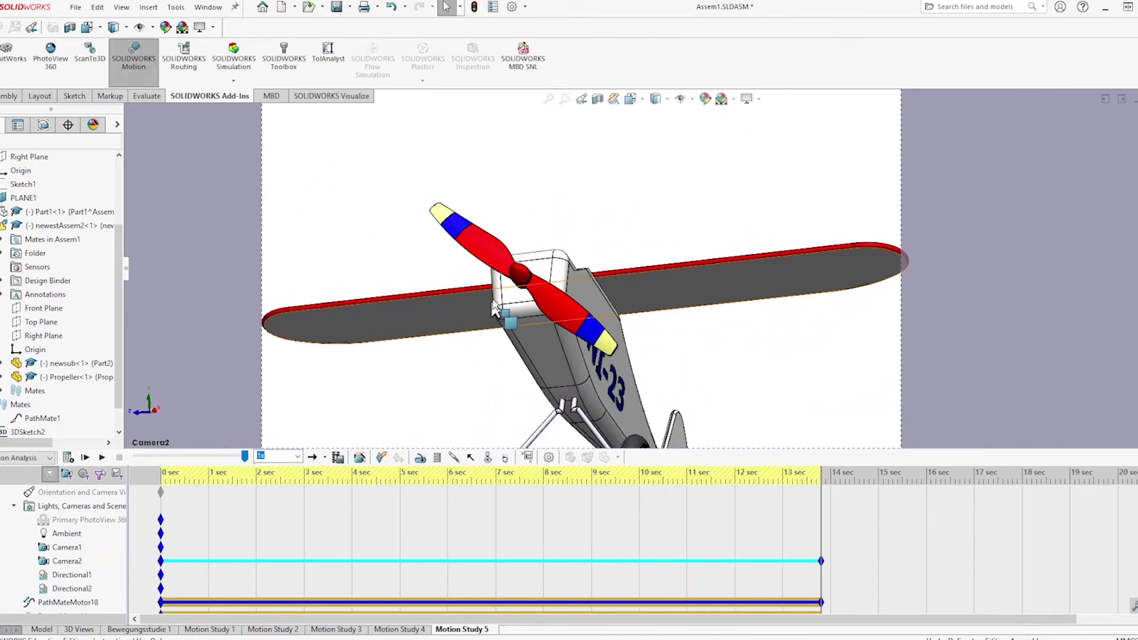
- Look at the motor types available for a new motor and close the settings without creating one
{"action": "left_click", "coordinate": [420, 458]}
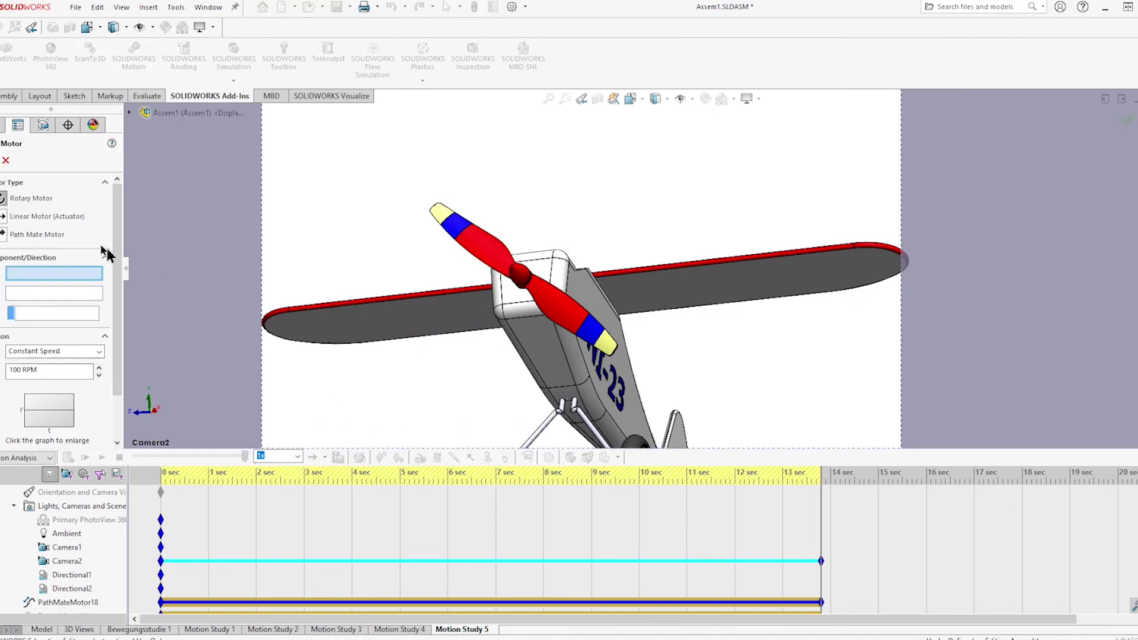
{"action": "left_click", "coordinate": [6, 160]}
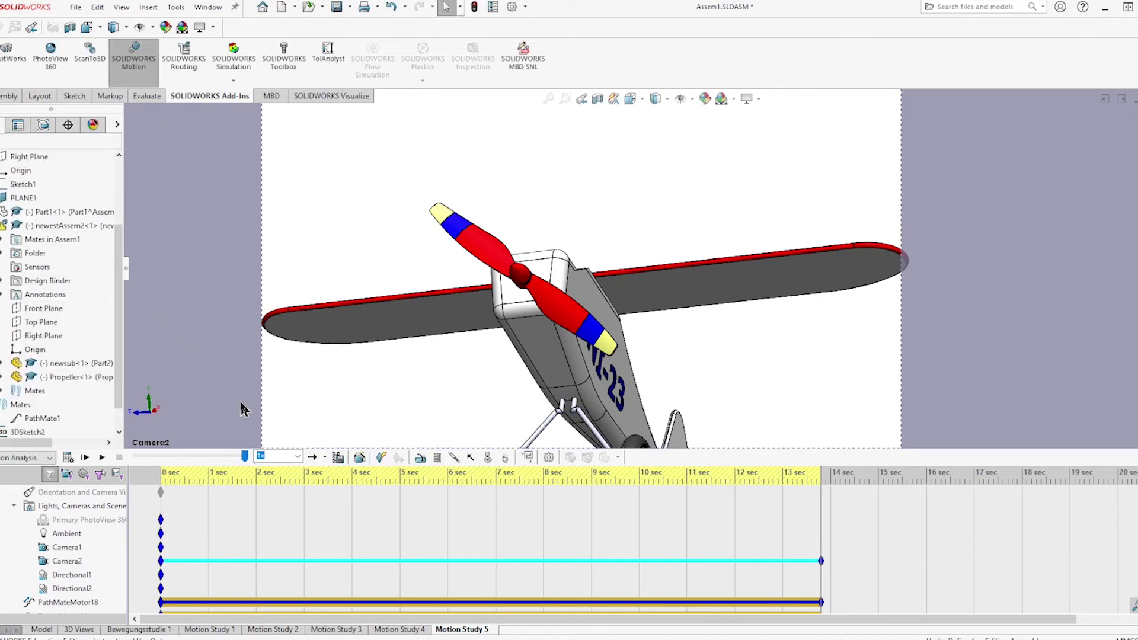